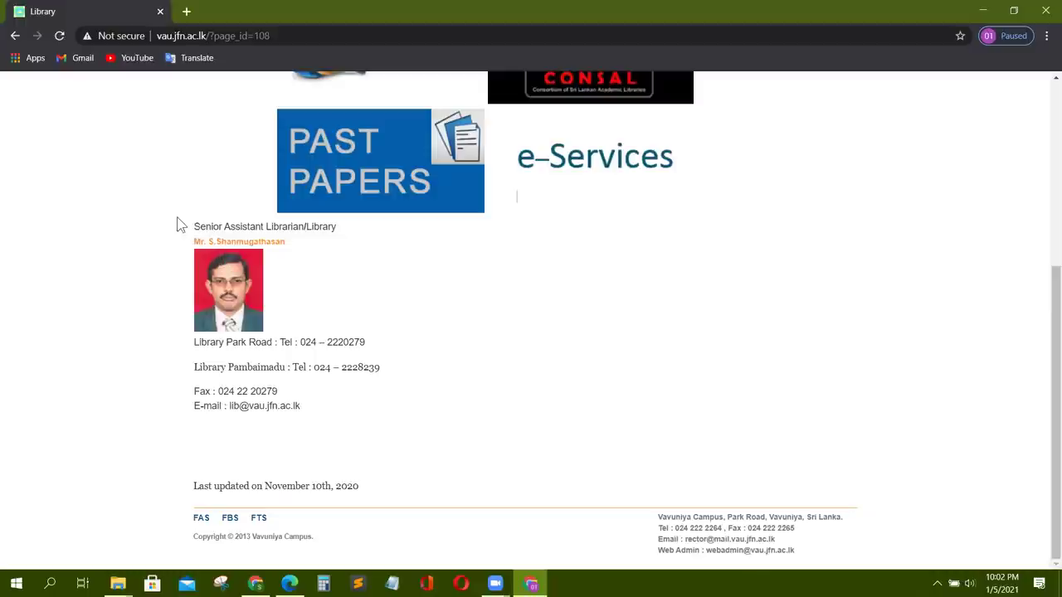
Switch to the empty New folder in File Explorer and create a new text document there
{"action": "mouse_move", "coordinate": [290, 584]}
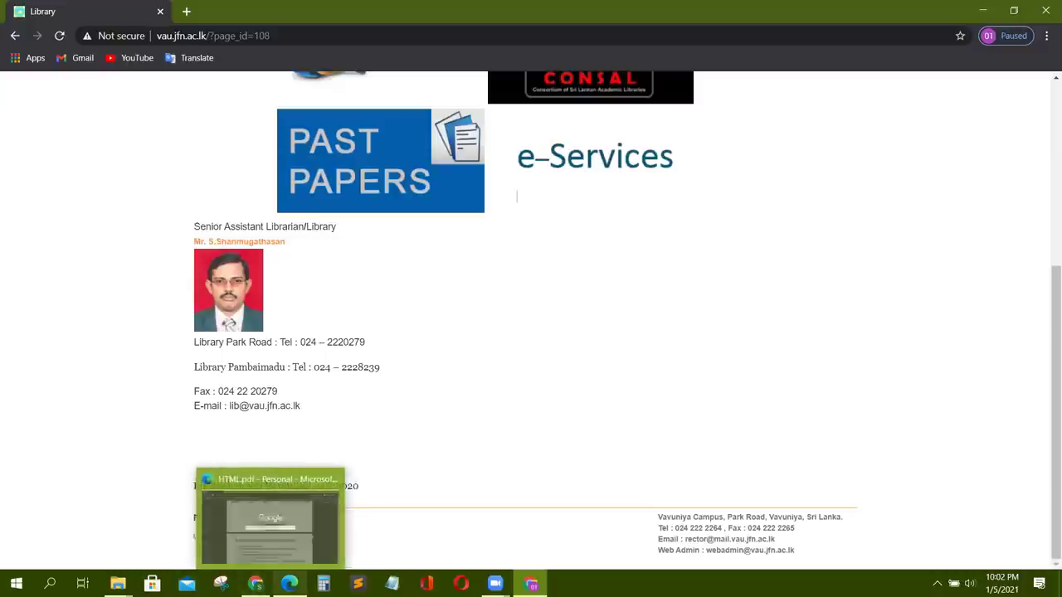
{"action": "mouse_move", "coordinate": [256, 583]}
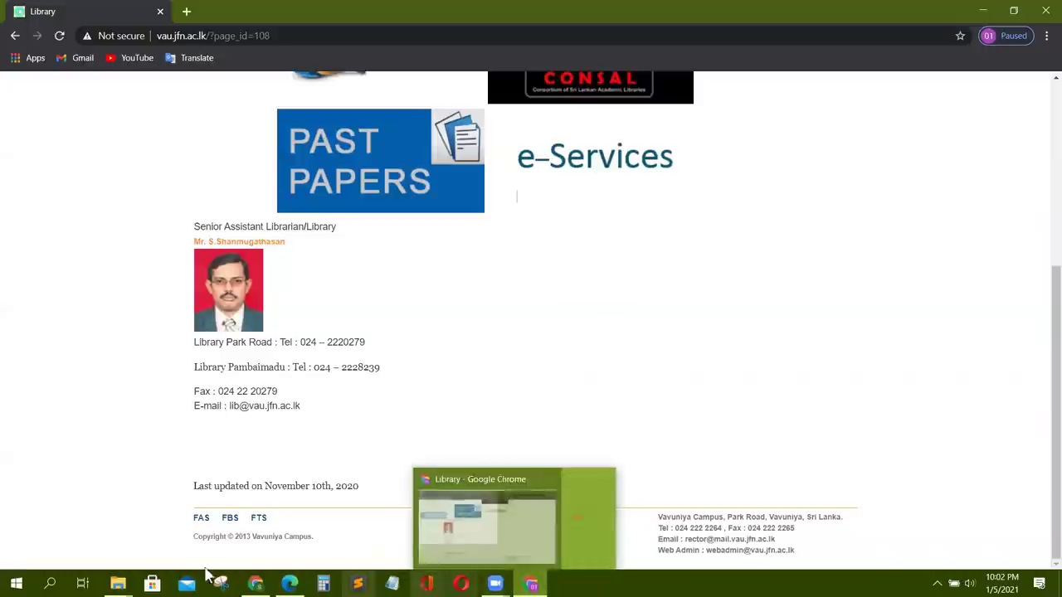
{"action": "mouse_move", "coordinate": [118, 583]}
{"action": "left_click", "coordinate": [99, 538]}
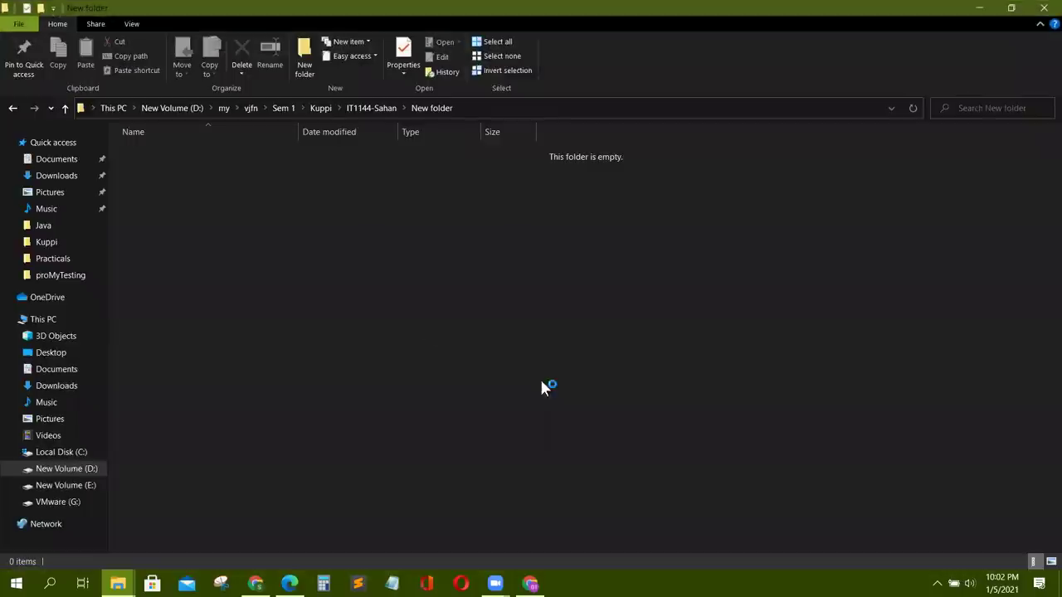
{"action": "right_click", "coordinate": [187, 179]}
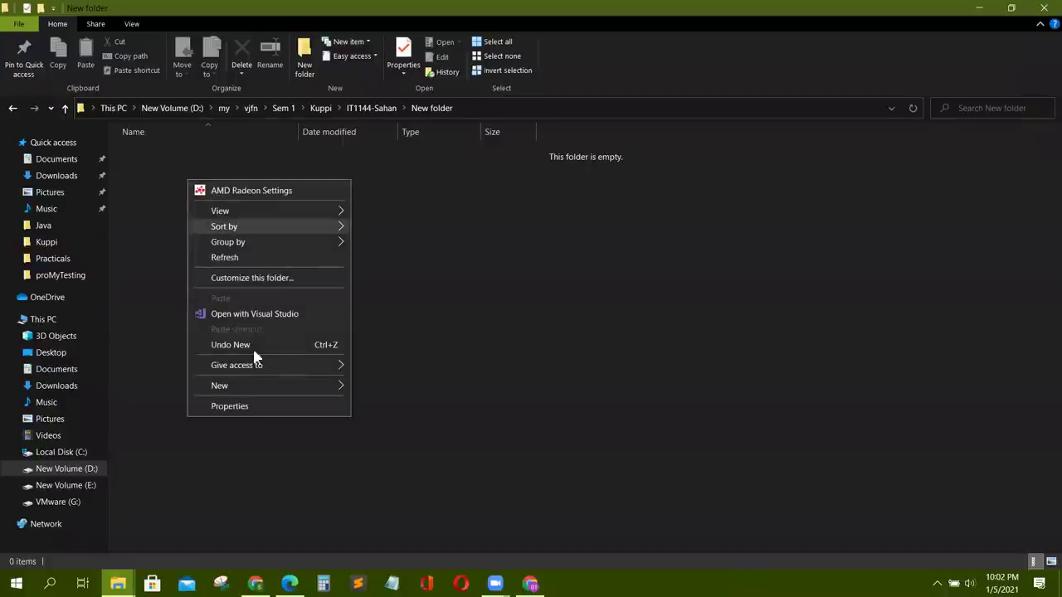
{"action": "mouse_move", "coordinate": [263, 387]}
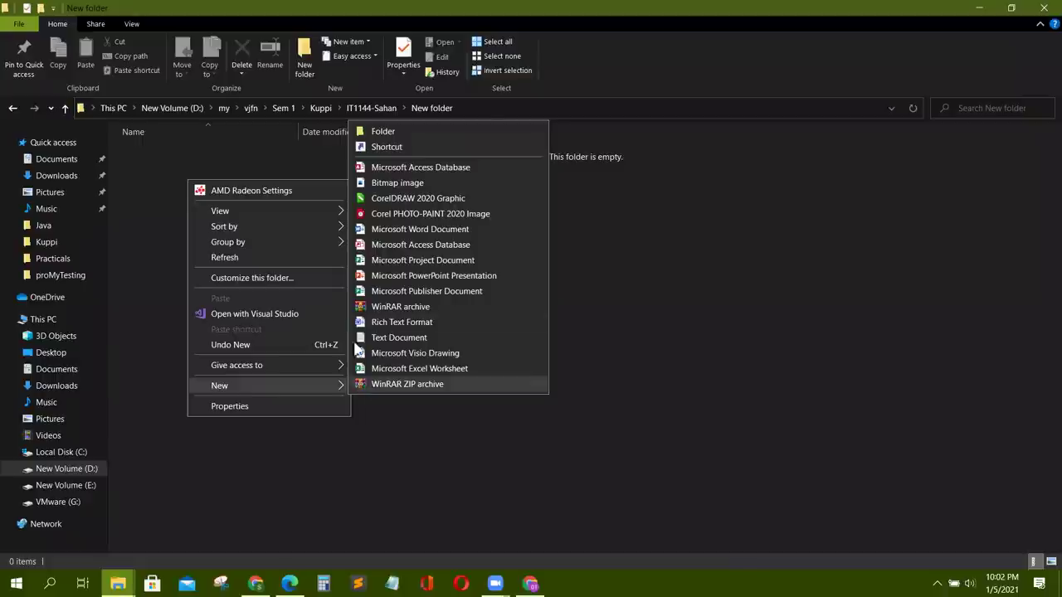
{"action": "mouse_move", "coordinate": [340, 381]}
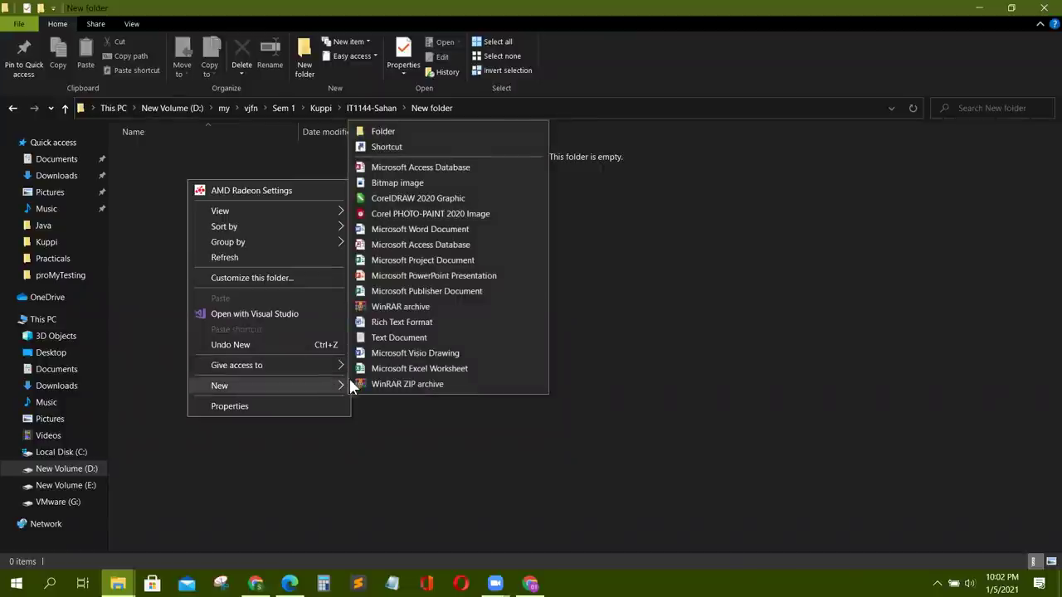
{"action": "left_click", "coordinate": [399, 337]}
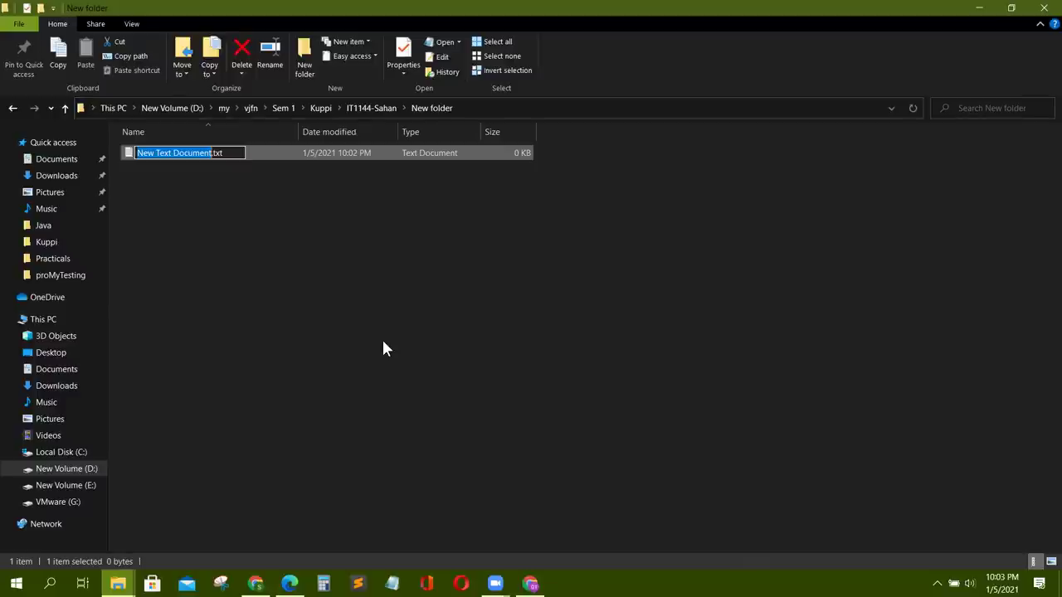
Rename the new text document to home.html, replacing the txt extension and accepting the extension change
{"action": "type", "text": "home"}
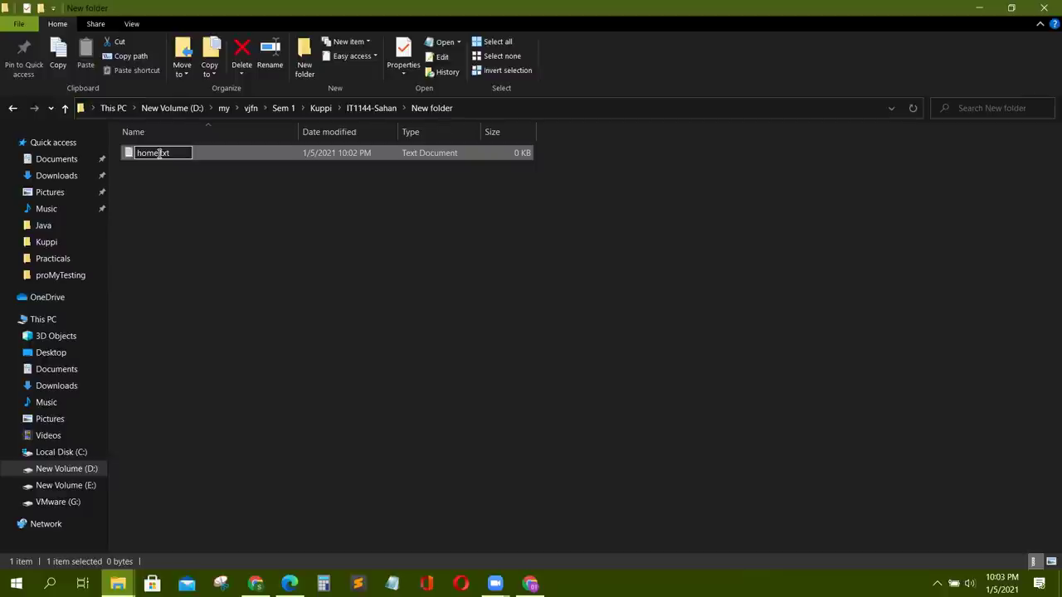
{"action": "double_click", "coordinate": [179, 153]}
{"action": "left_click", "coordinate": [176, 153]}
{"action": "key", "text": "BackSpace"}
{"action": "key", "text": "BackSpace"}
{"action": "key", "text": "BackSpace"}
{"action": "type", "text": "html"}
{"action": "key", "text": "BackSpace"}
{"action": "type", "text": "l"}
{"action": "key", "text": "BackSpace"}
{"action": "type", "text": "l"}
{"action": "key", "text": "Return"}
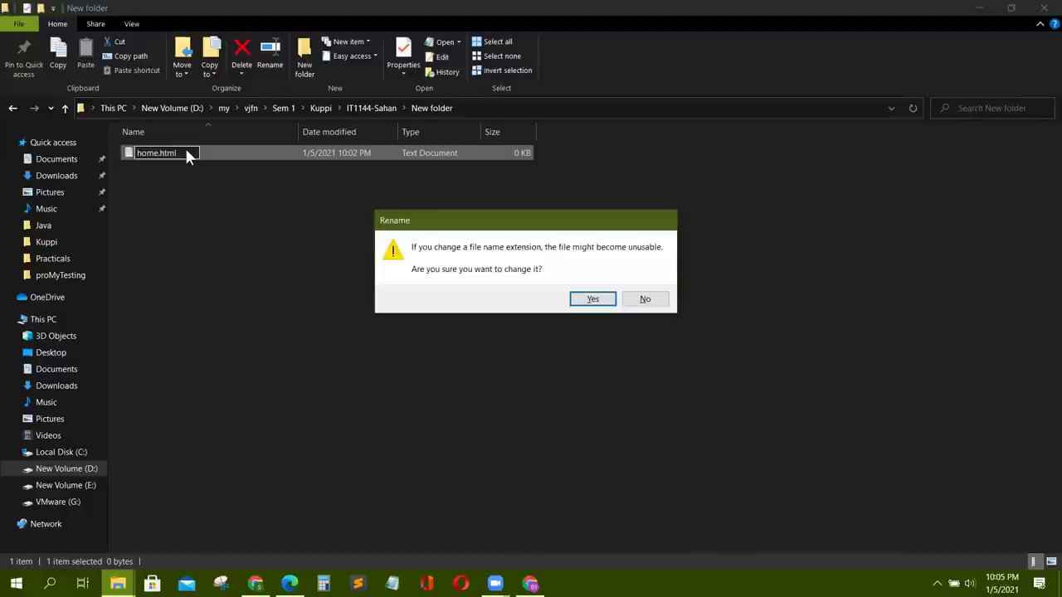
{"action": "key", "text": "Return"}
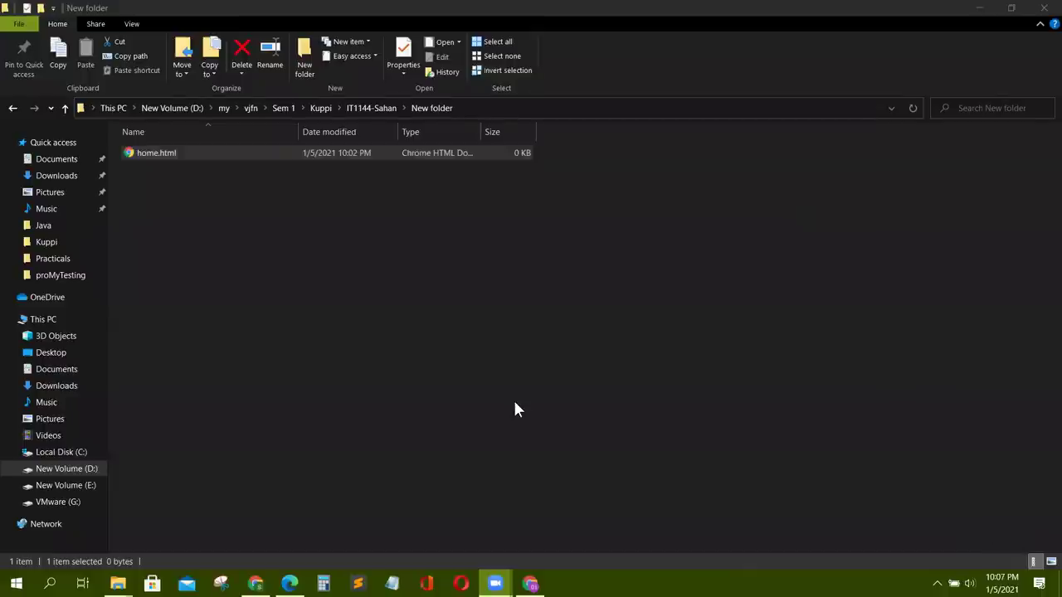
Display the folder's contents as large icons
{"action": "left_click", "coordinate": [181, 198]}
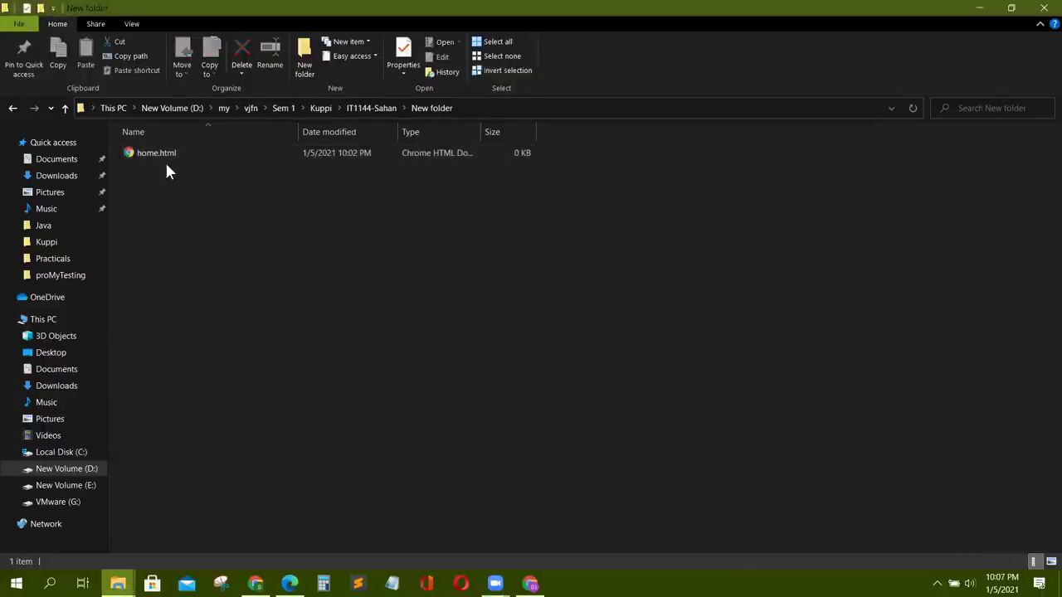
{"action": "left_click", "coordinate": [159, 154]}
{"action": "left_click", "coordinate": [181, 217]}
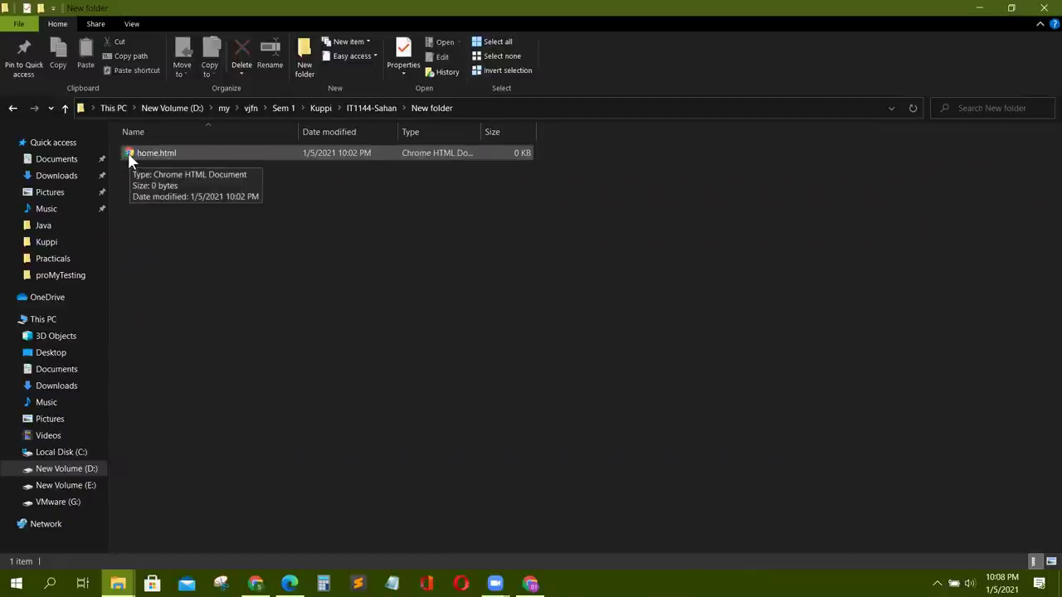
{"action": "right_click", "coordinate": [324, 236]}
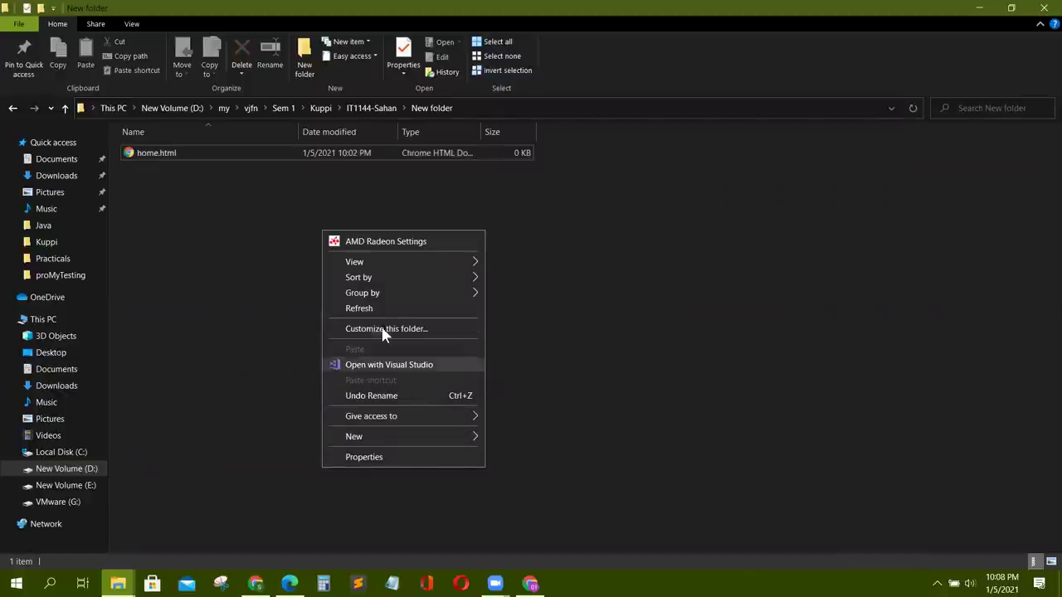
{"action": "mouse_move", "coordinate": [362, 261]}
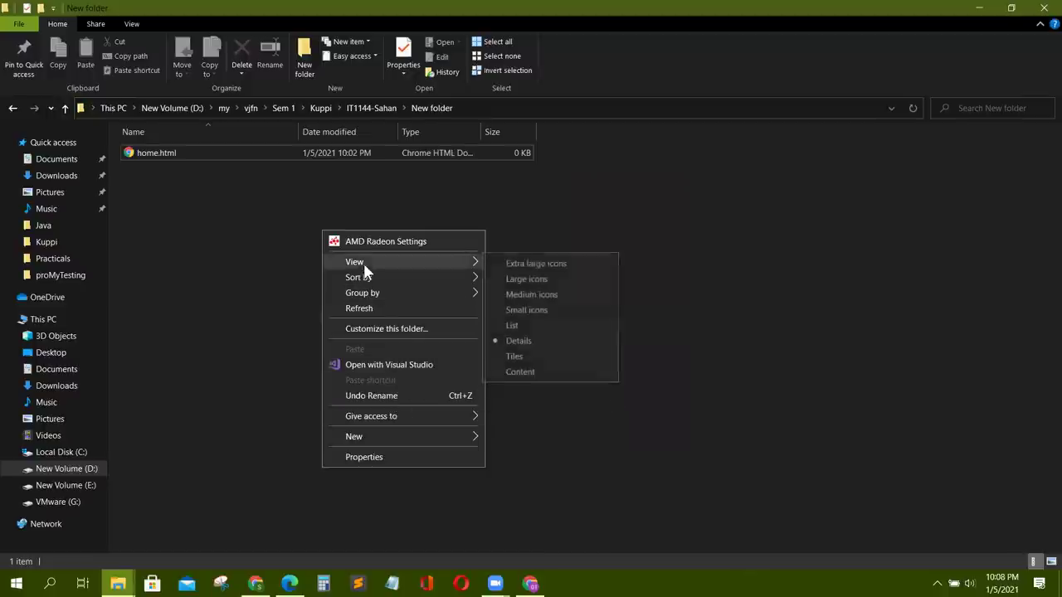
{"action": "left_click", "coordinate": [514, 280]}
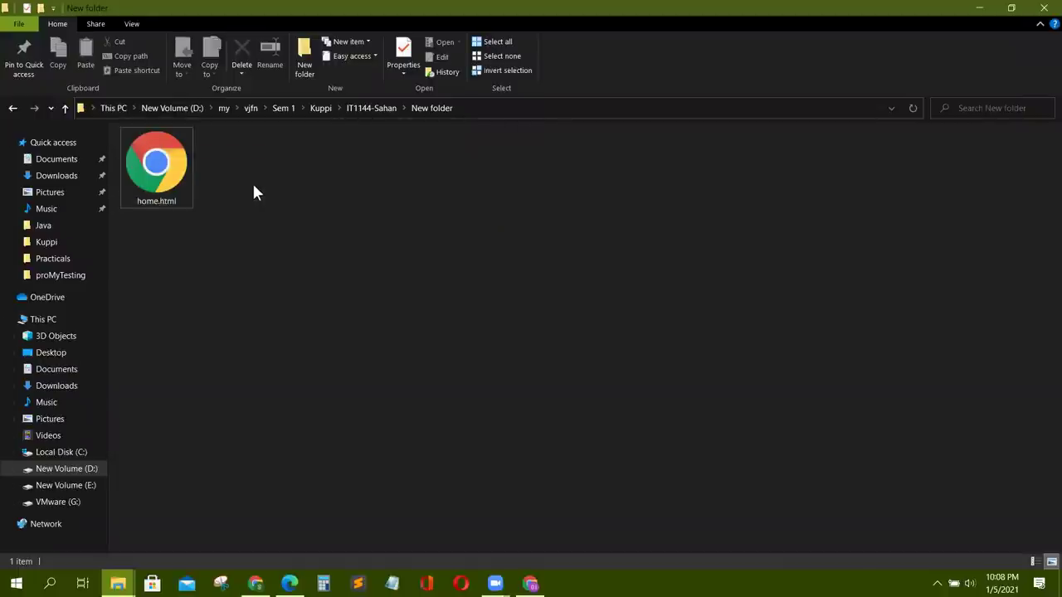
Open home.html in Chrome, compare it with the campus Library page, and return to the folder
{"action": "double_click", "coordinate": [171, 175]}
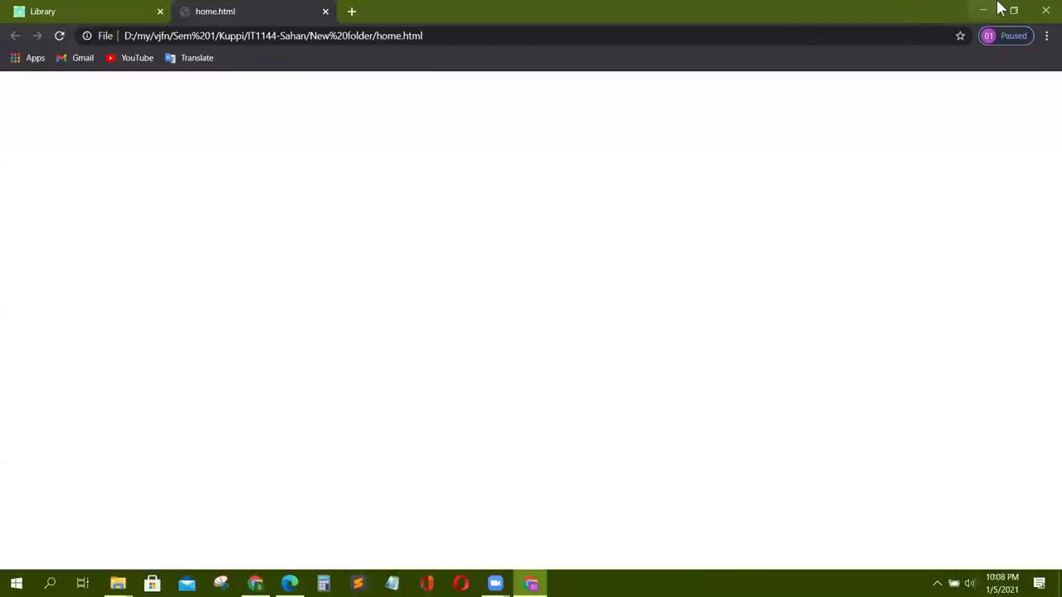
{"action": "left_click", "coordinate": [64, 16]}
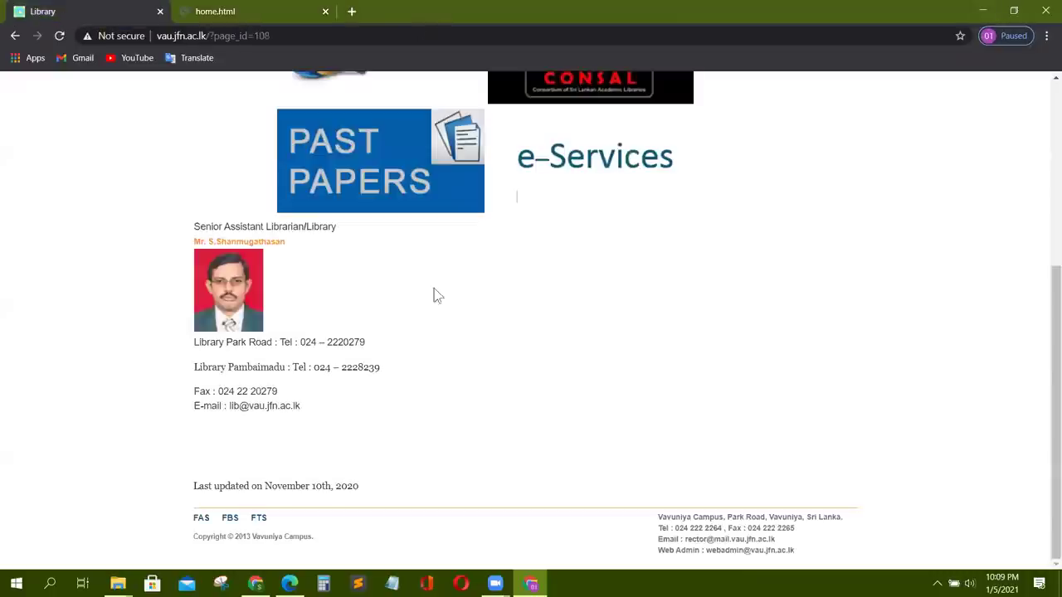
{"action": "scroll", "coordinate": [569, 386], "scroll_direction": "up", "scroll_amount": 4}
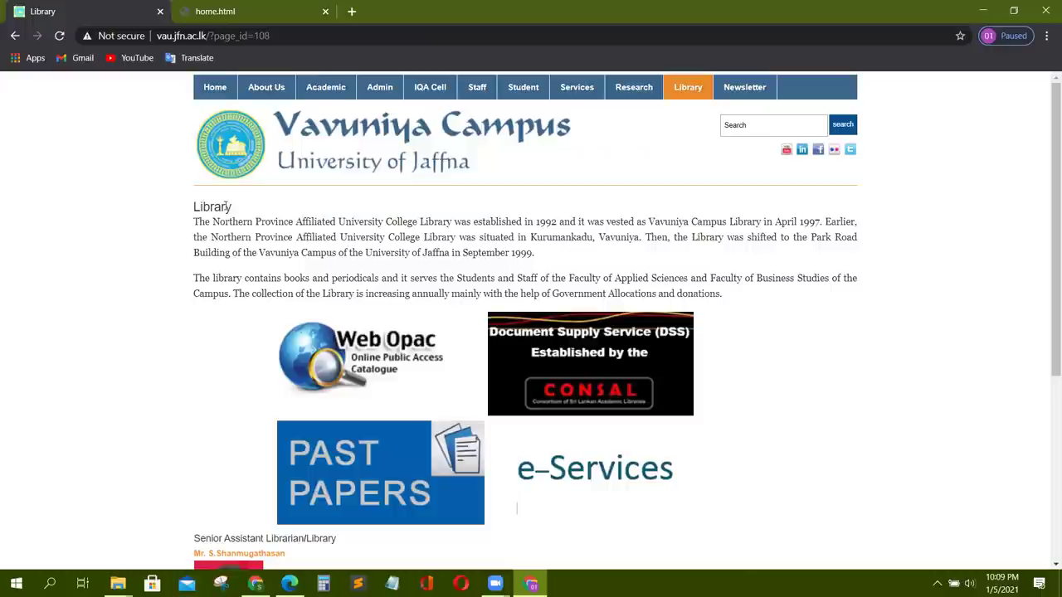
{"action": "left_click", "coordinate": [247, 10]}
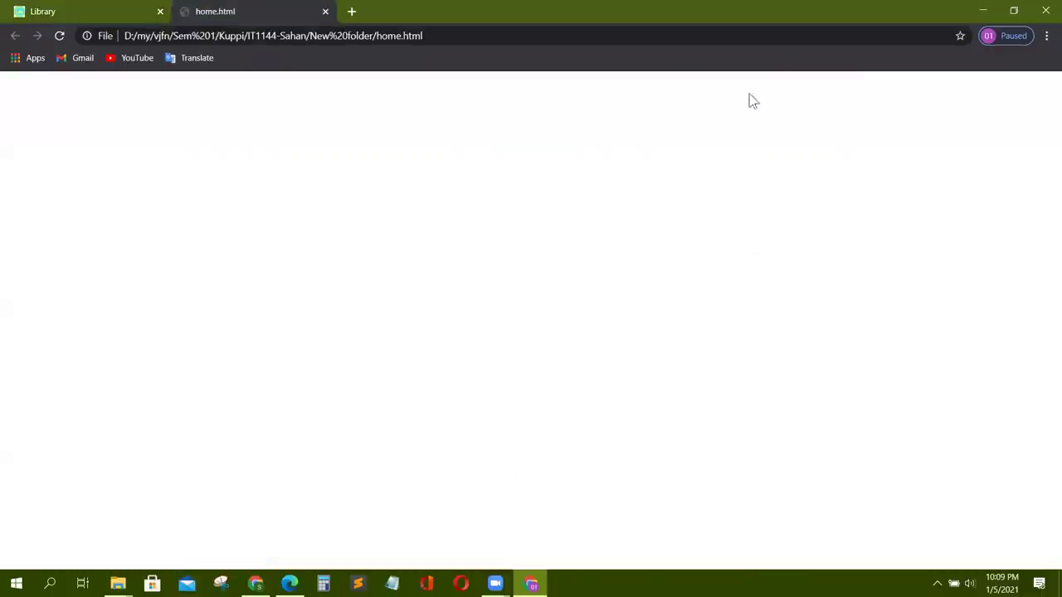
{"action": "left_click", "coordinate": [990, 12]}
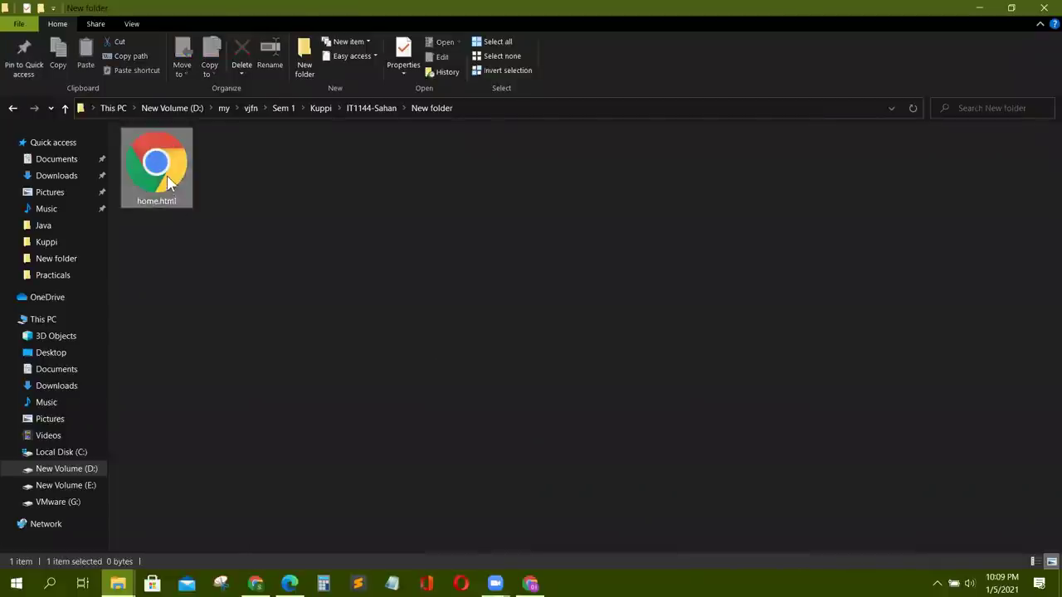
{"action": "left_click", "coordinate": [352, 260]}
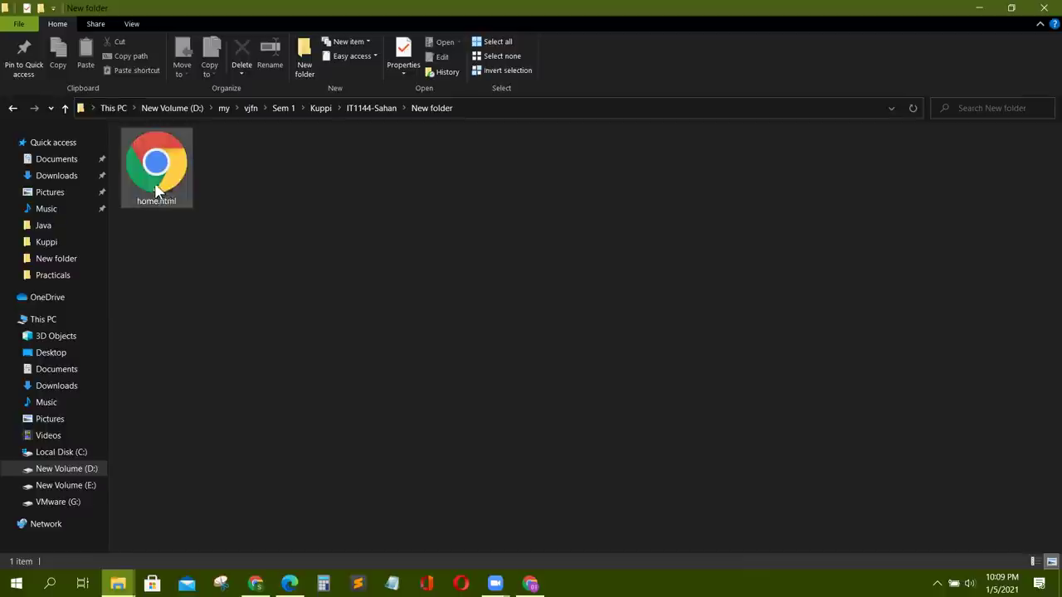
{"action": "left_click", "coordinate": [164, 199]}
{"action": "right_click", "coordinate": [150, 171]}
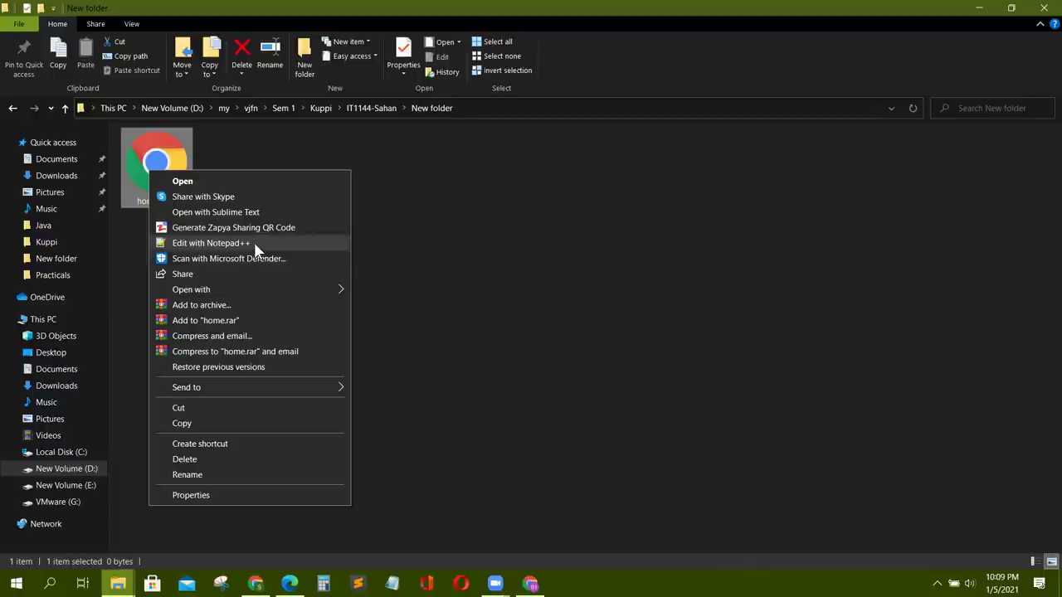
{"action": "mouse_move", "coordinate": [258, 289]}
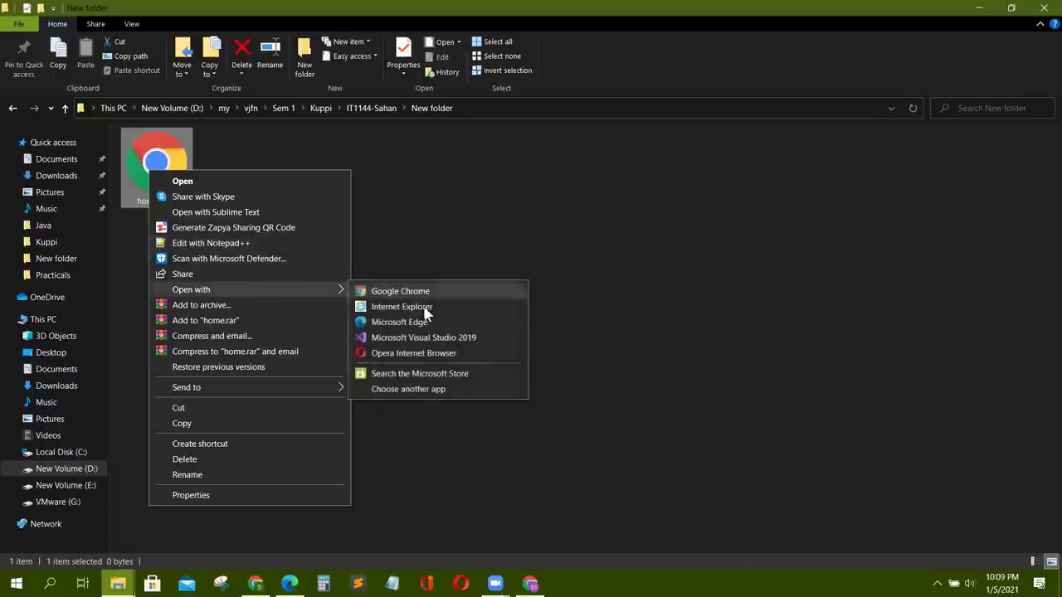
{"action": "left_click", "coordinate": [424, 389]}
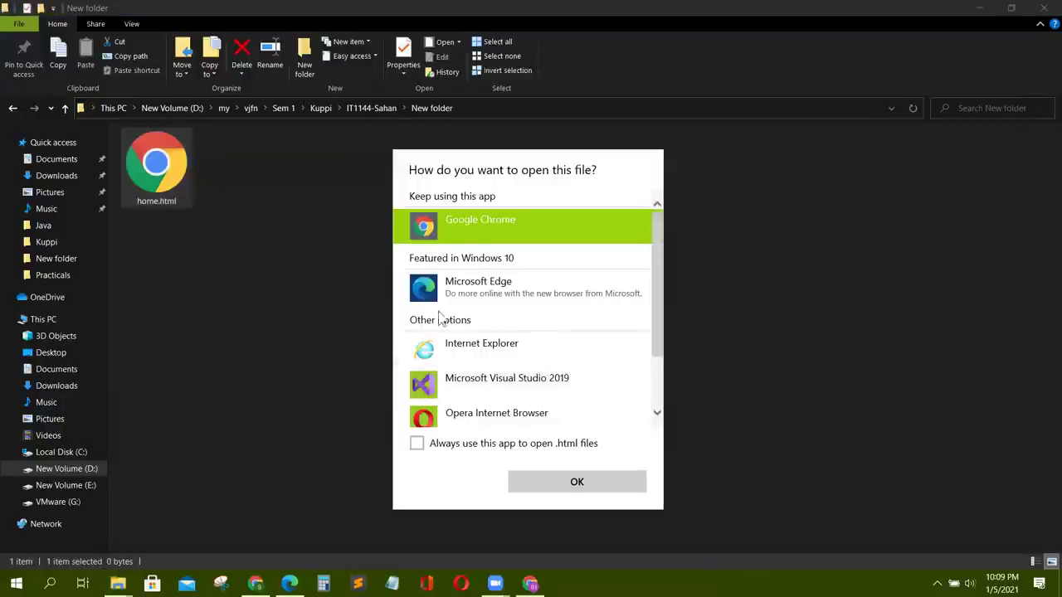
{"action": "scroll", "coordinate": [444, 319], "scroll_direction": "down", "scroll_amount": 2}
{"action": "left_click", "coordinate": [440, 408]}
{"action": "scroll", "coordinate": [514, 365], "scroll_direction": "down", "scroll_amount": 6}
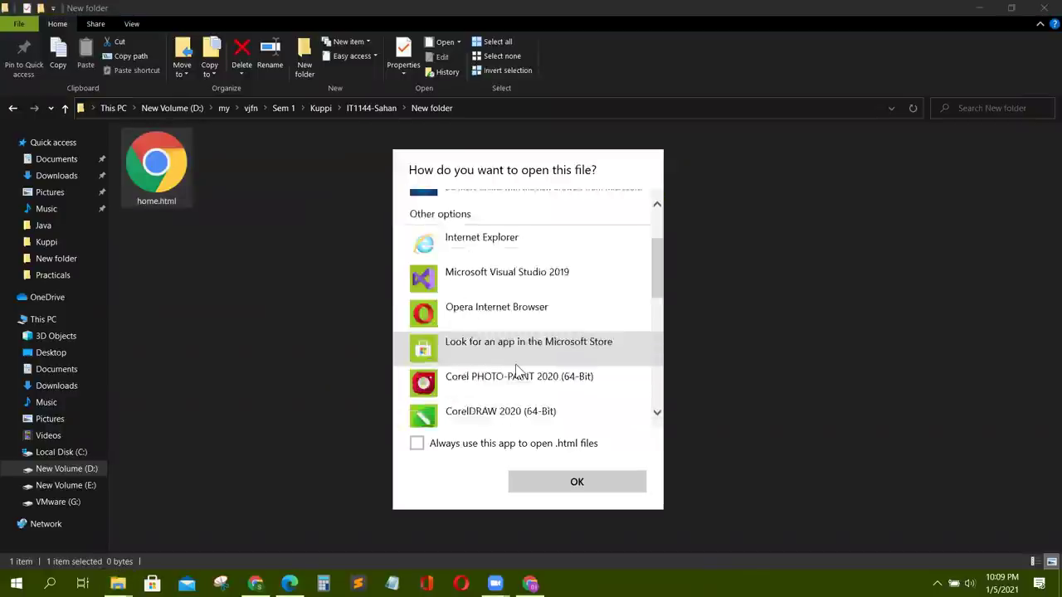
{"action": "left_click", "coordinate": [470, 301]}
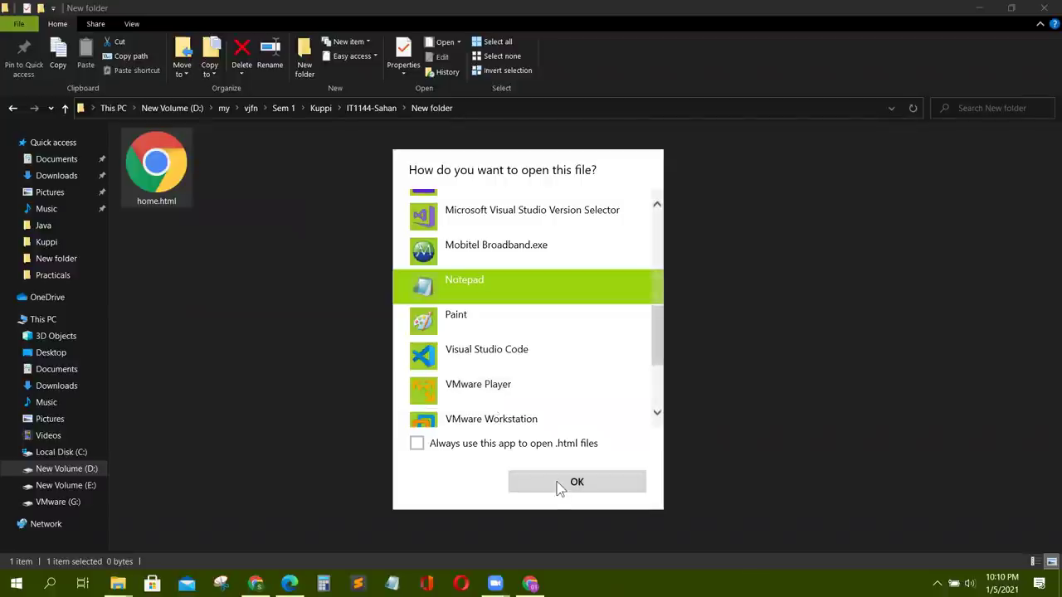
{"action": "scroll", "coordinate": [464, 325], "scroll_direction": "up", "scroll_amount": 3}
{"action": "scroll", "coordinate": [455, 348], "scroll_direction": "down", "scroll_amount": 3}
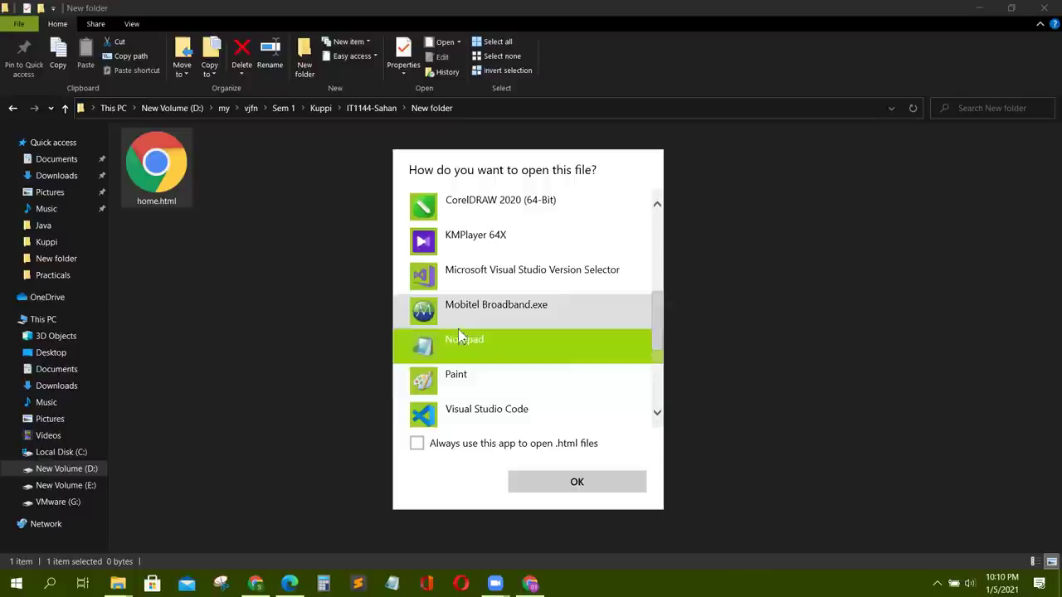
{"action": "scroll", "coordinate": [423, 336], "scroll_direction": "up", "scroll_amount": 6}
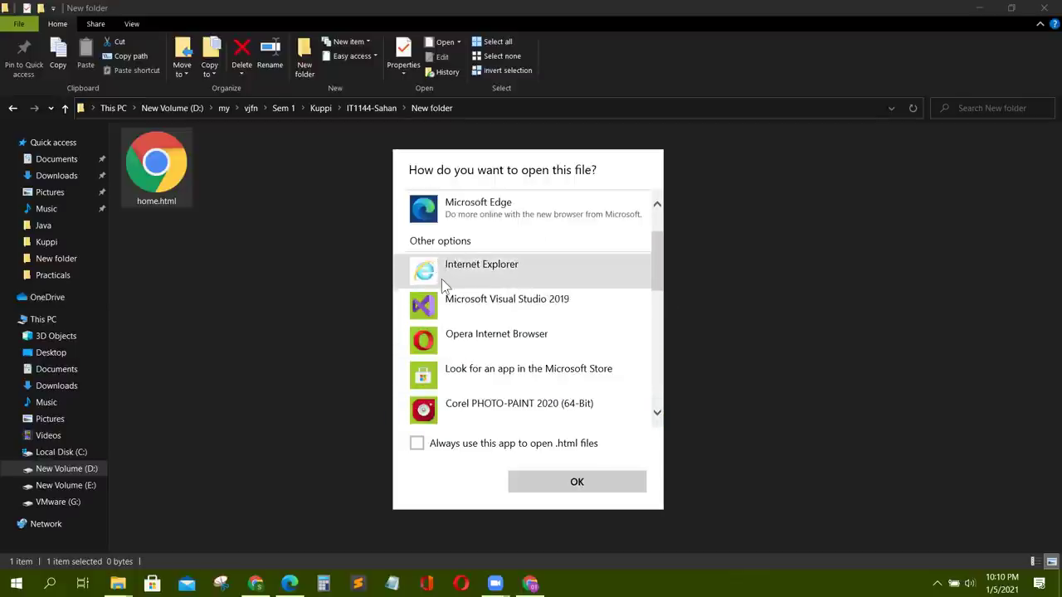
{"action": "left_click", "coordinate": [716, 316]}
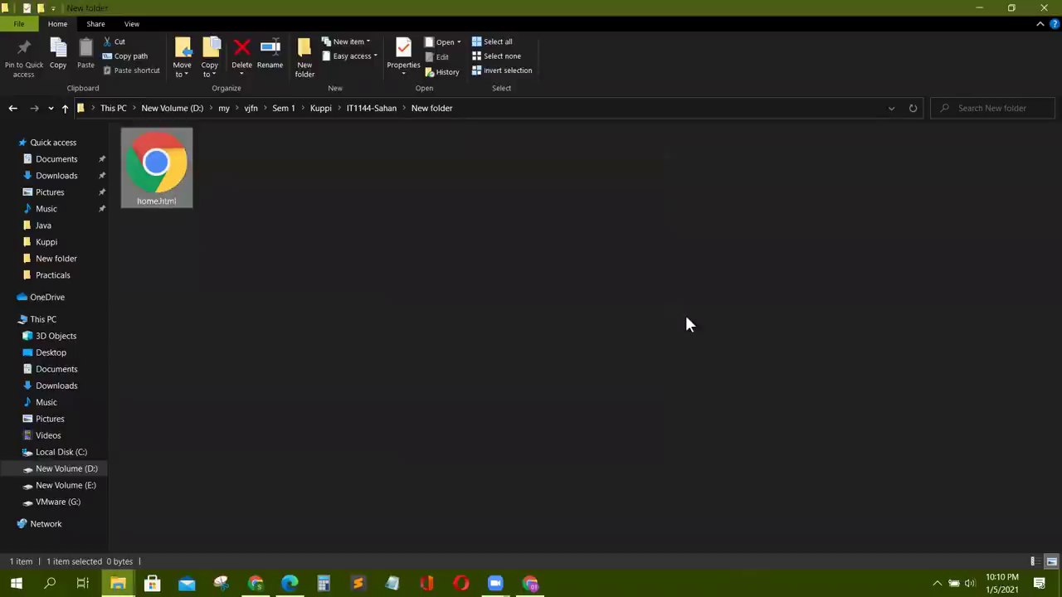
Open home.html for editing in Sublime Text
{"action": "right_click", "coordinate": [150, 155]}
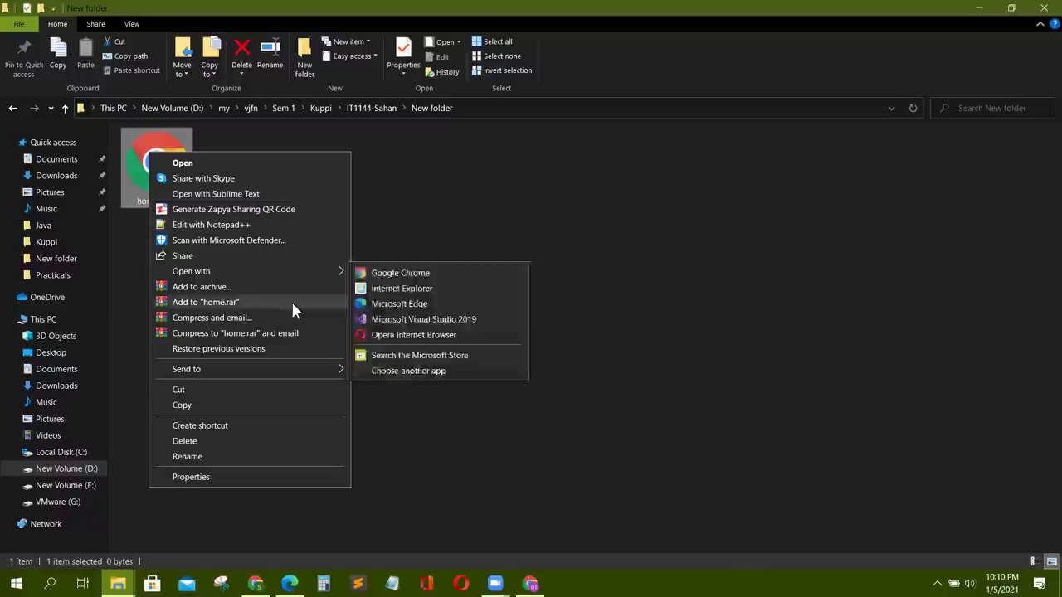
{"action": "mouse_move", "coordinate": [310, 275]}
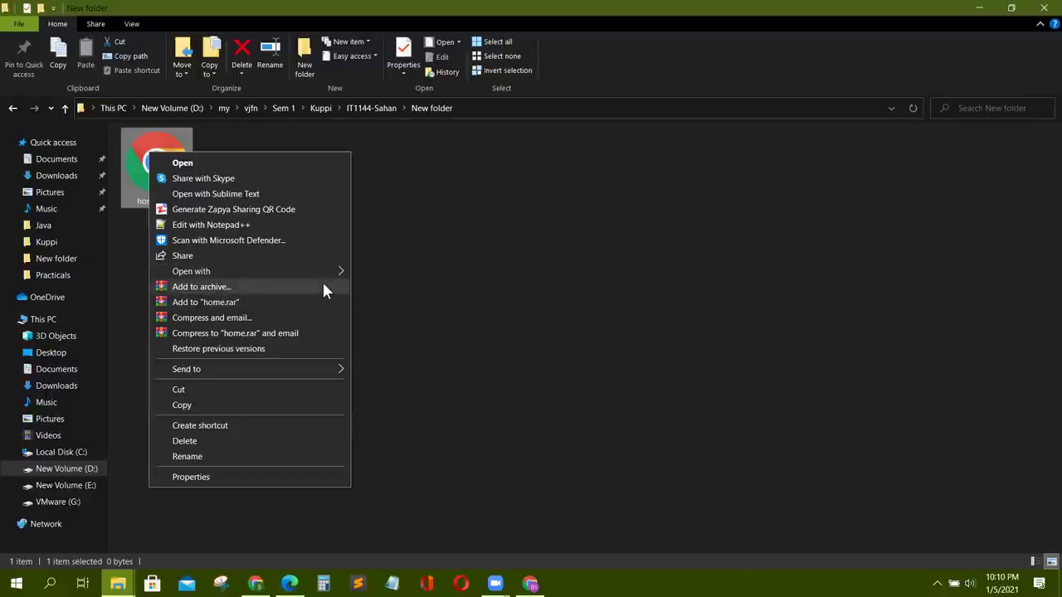
{"action": "left_click", "coordinate": [213, 194]}
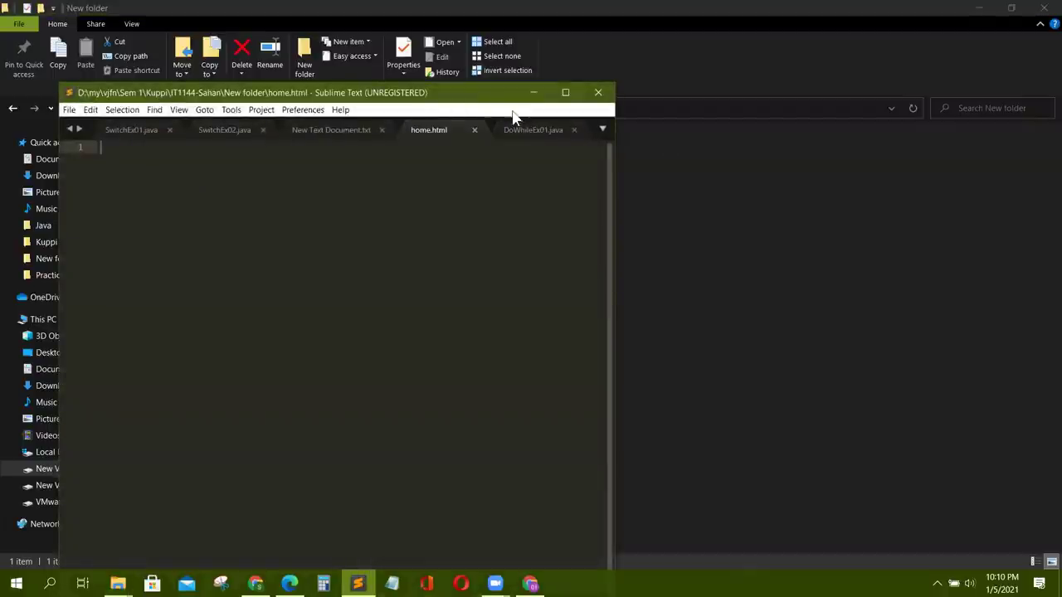
Close every open file except home.html and snap the Sublime Text window to the right half of the screen
{"action": "left_click", "coordinate": [170, 127]}
{"action": "left_click", "coordinate": [175, 125]}
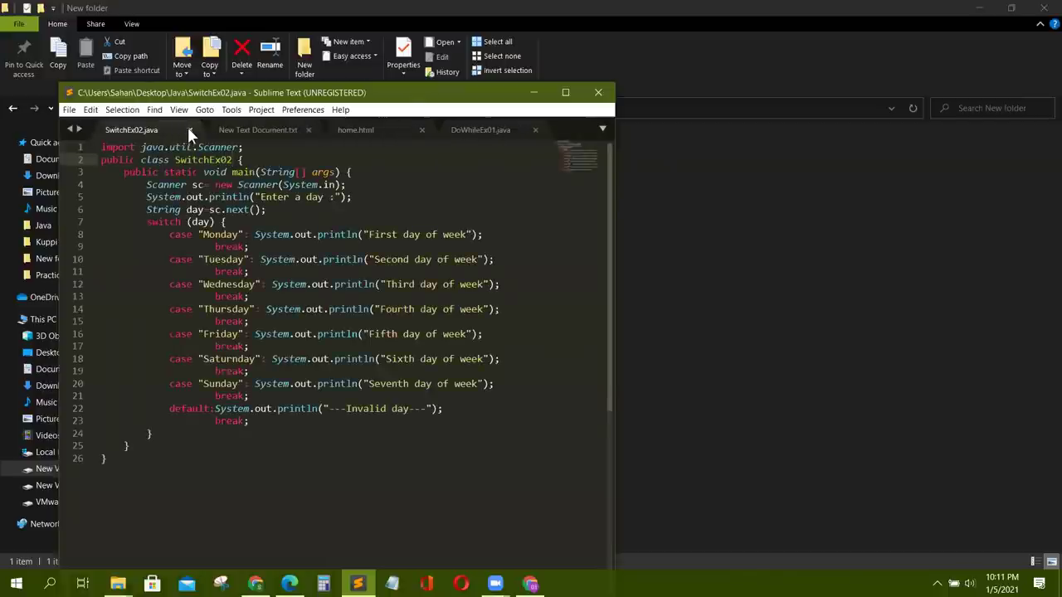
{"action": "left_click", "coordinate": [189, 128]}
{"action": "left_click", "coordinate": [191, 127]}
{"action": "left_click", "coordinate": [303, 129]}
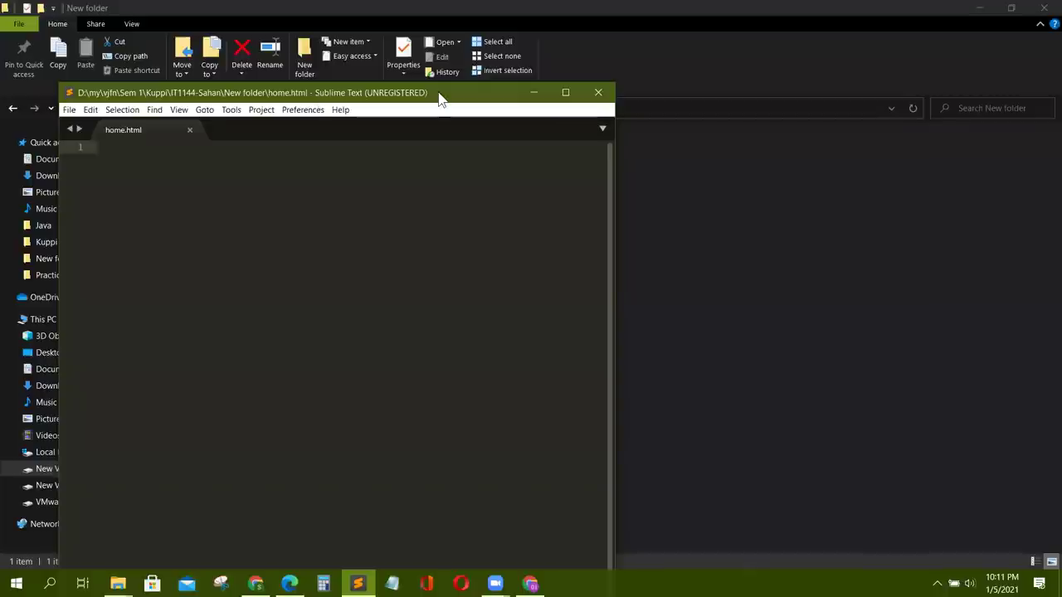
{"action": "left_click_drag", "start_coordinate": [440, 96], "coordinate": [1053, 106]}
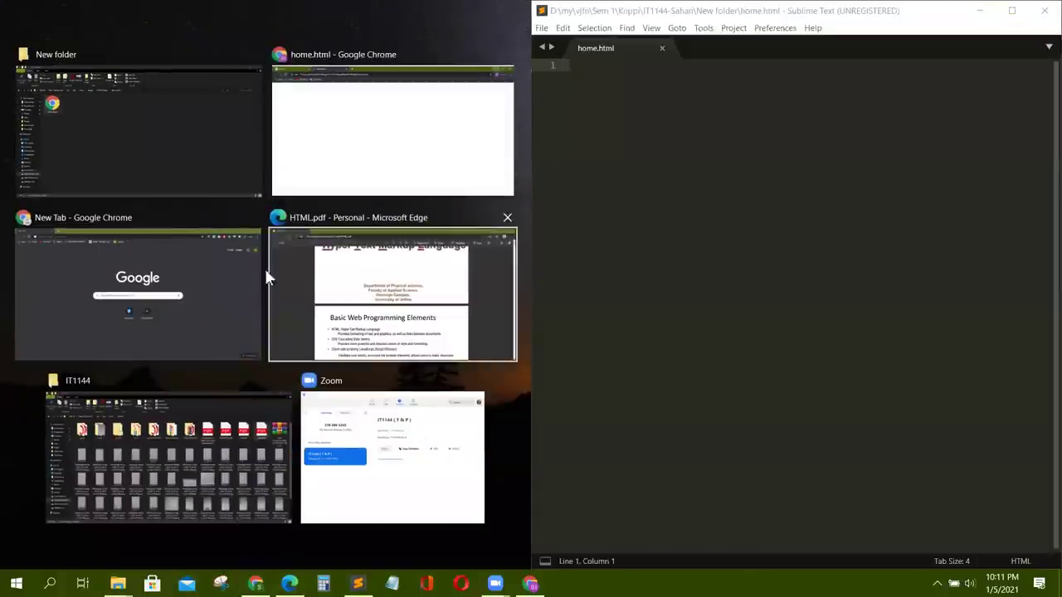
Fill the left half of the screen with the home.html Chrome window and place the cursor on the editor's empty first line
{"action": "left_click", "coordinate": [371, 171]}
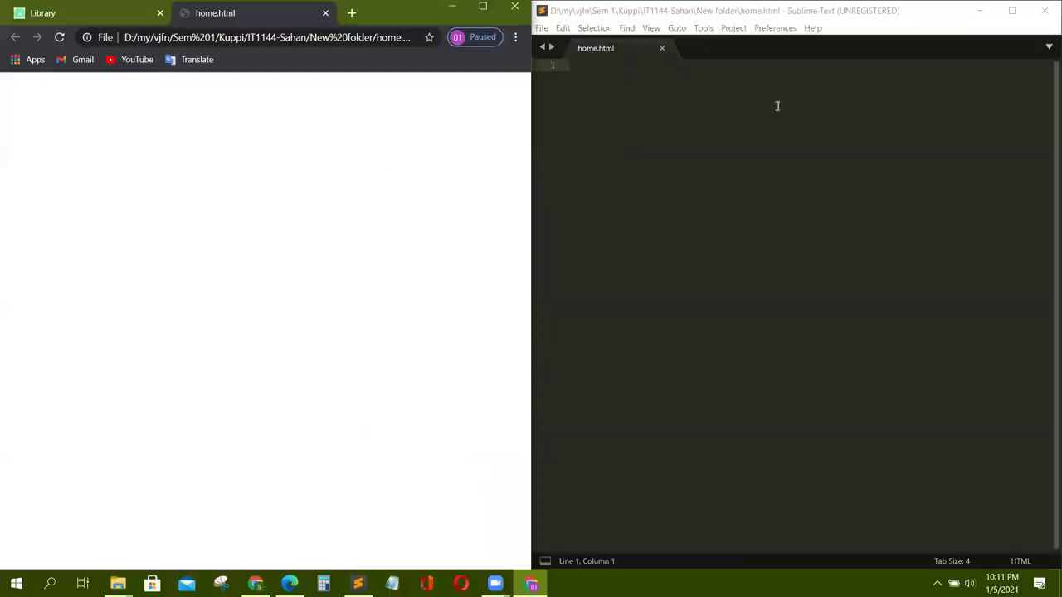
{"action": "left_click", "coordinate": [591, 66]}
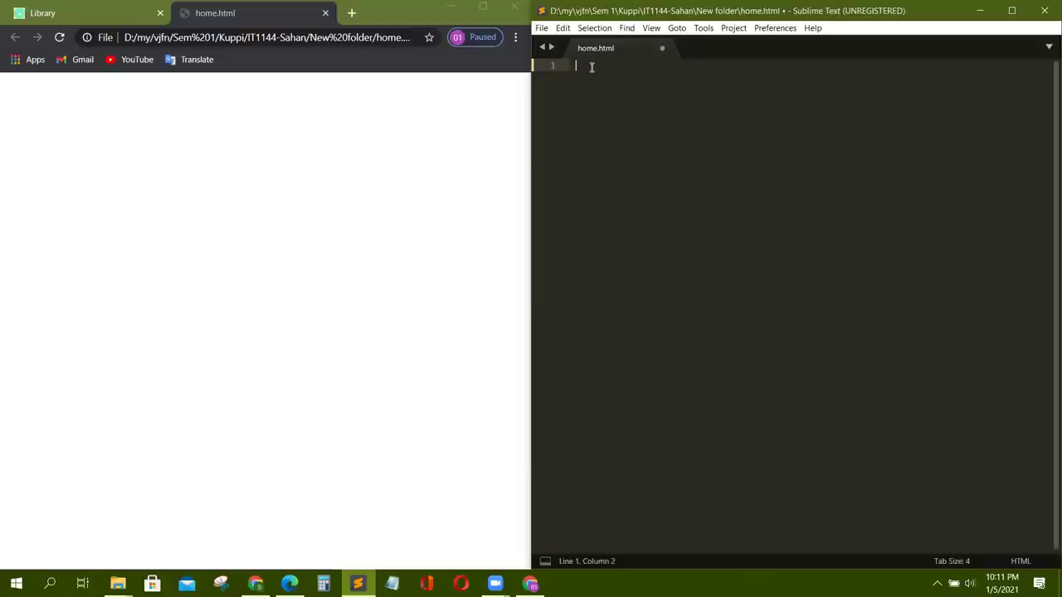
{"action": "key", "text": "BackSpace"}
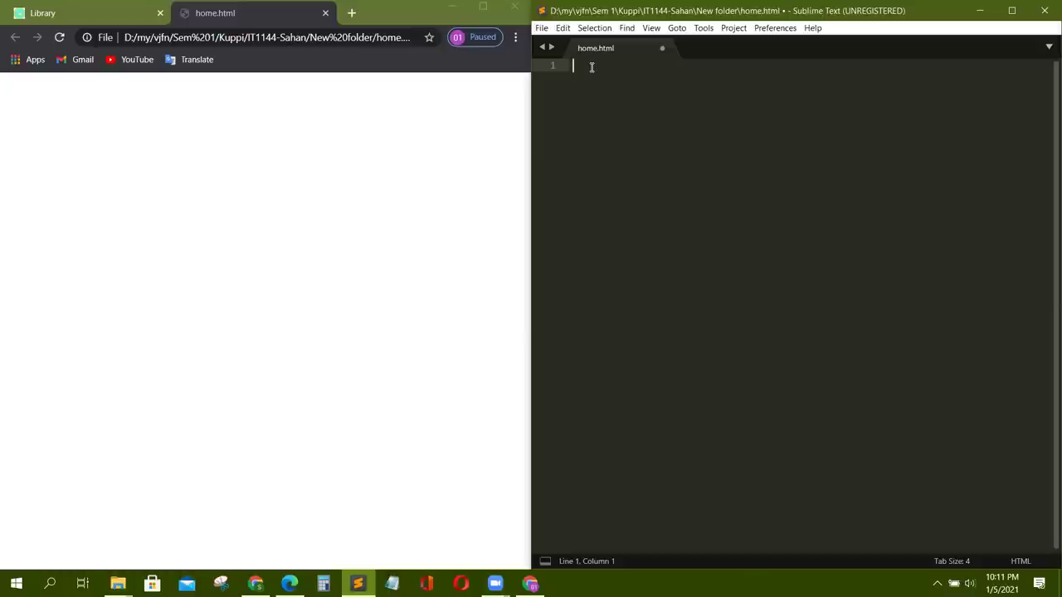
Enter a dummy tag of arbitrary letters between angle brackets on line 1 of home.html and delete it again
{"action": "type", "text": "<>"}
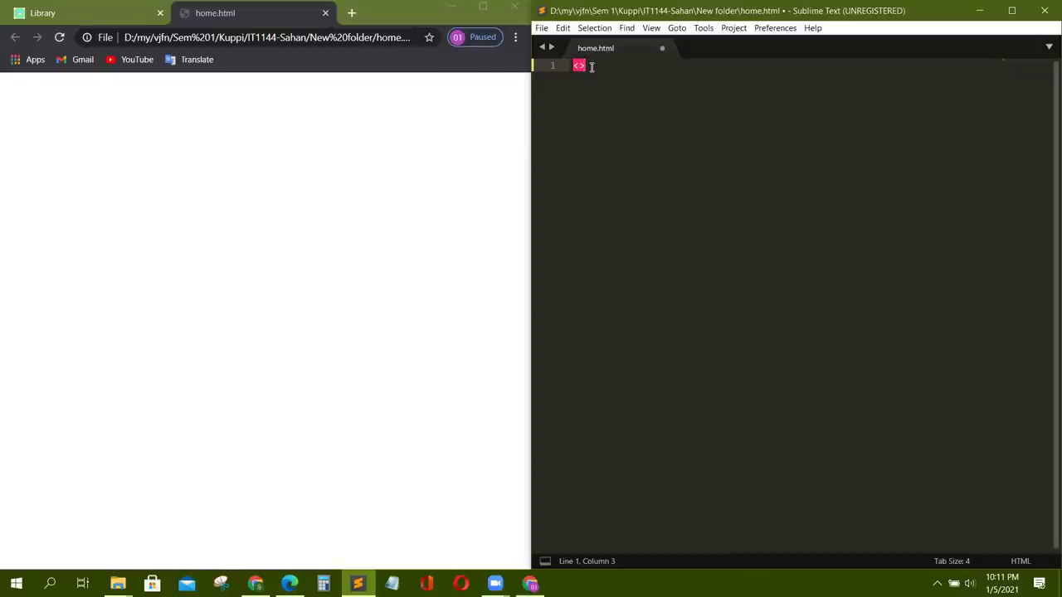
{"action": "key", "text": "Left"}
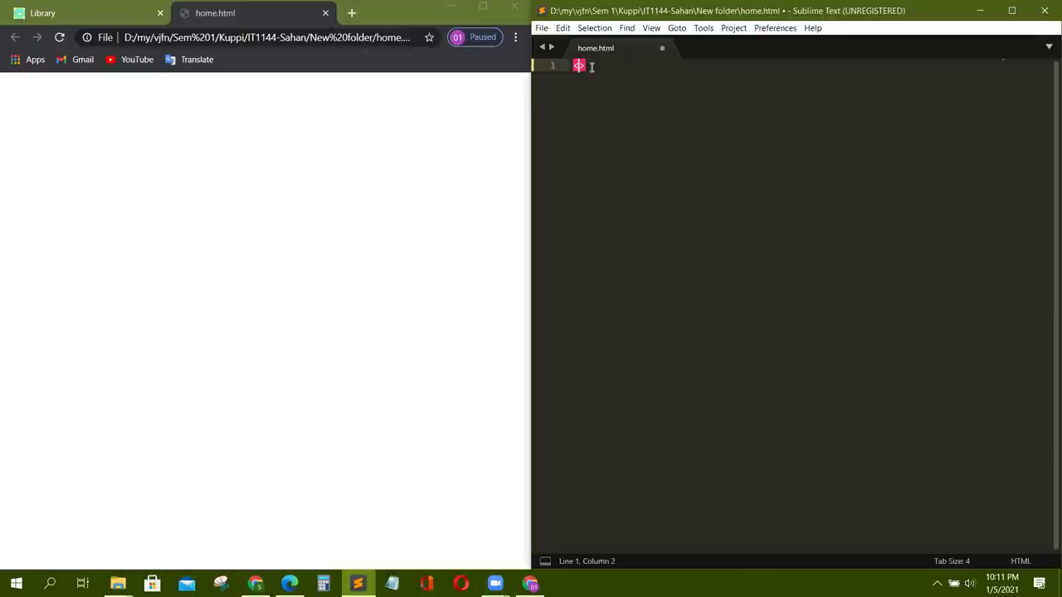
{"action": "type", "text": "ghfgisf"}
{"action": "key", "text": "Right"}
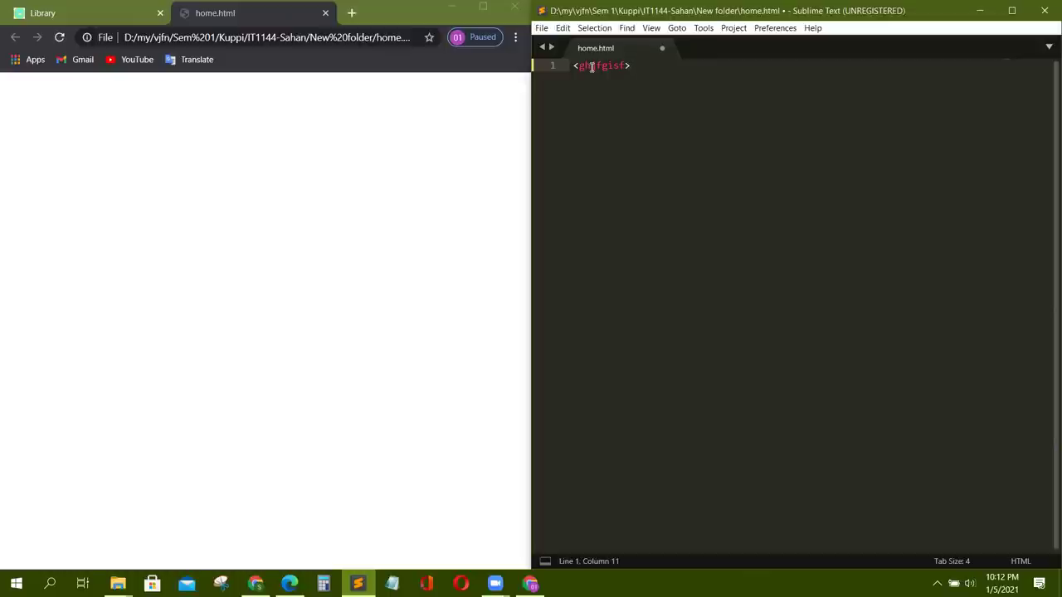
{"action": "key", "text": "BackSpace"}
{"action": "key", "text": "BackSpace"}
{"action": "key", "text": "BackSpace"}
{"action": "key", "text": "BackSpace"}
{"action": "key", "text": "BackSpace"}
{"action": "key", "text": "BackSpace"}
{"action": "key", "text": "BackSpace"}
{"action": "key", "text": "BackSpace"}
{"action": "key", "text": "BackSpace"}
{"action": "key", "text": "BackSpace"}
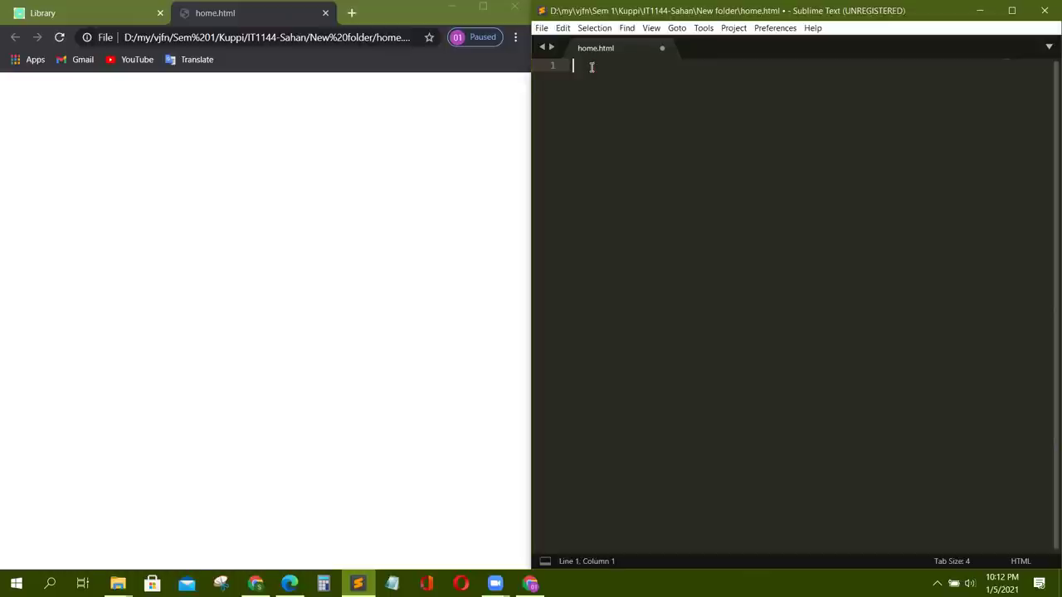